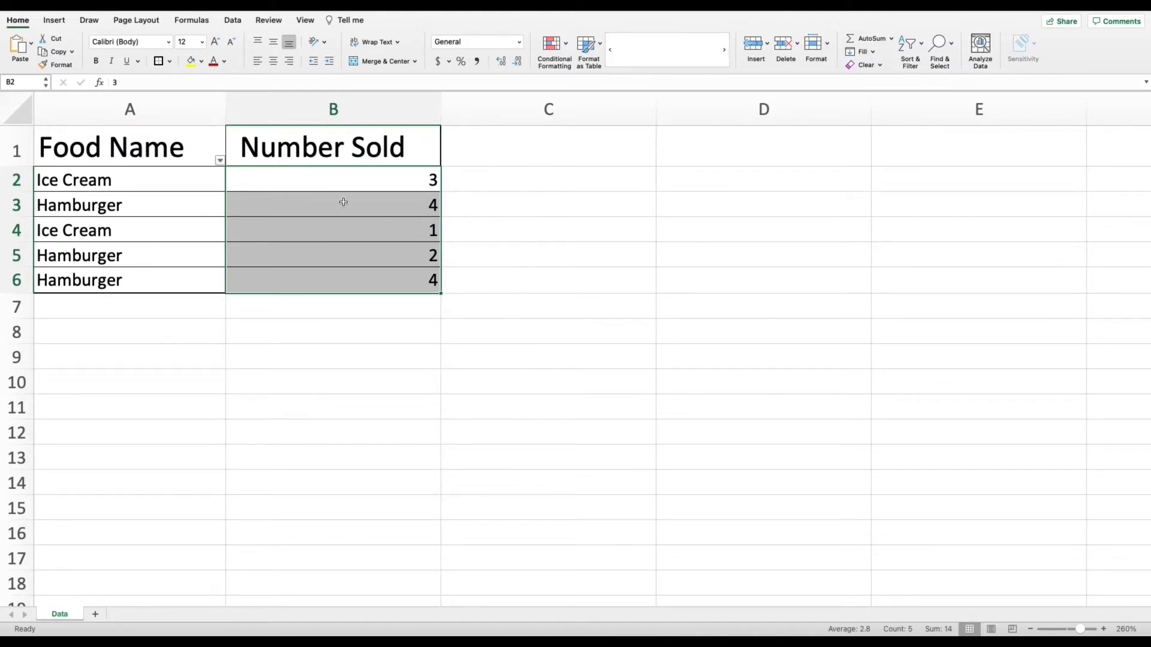
left_click_drag(406, 182, 408, 269)
left_click_drag(174, 184, 174, 271)
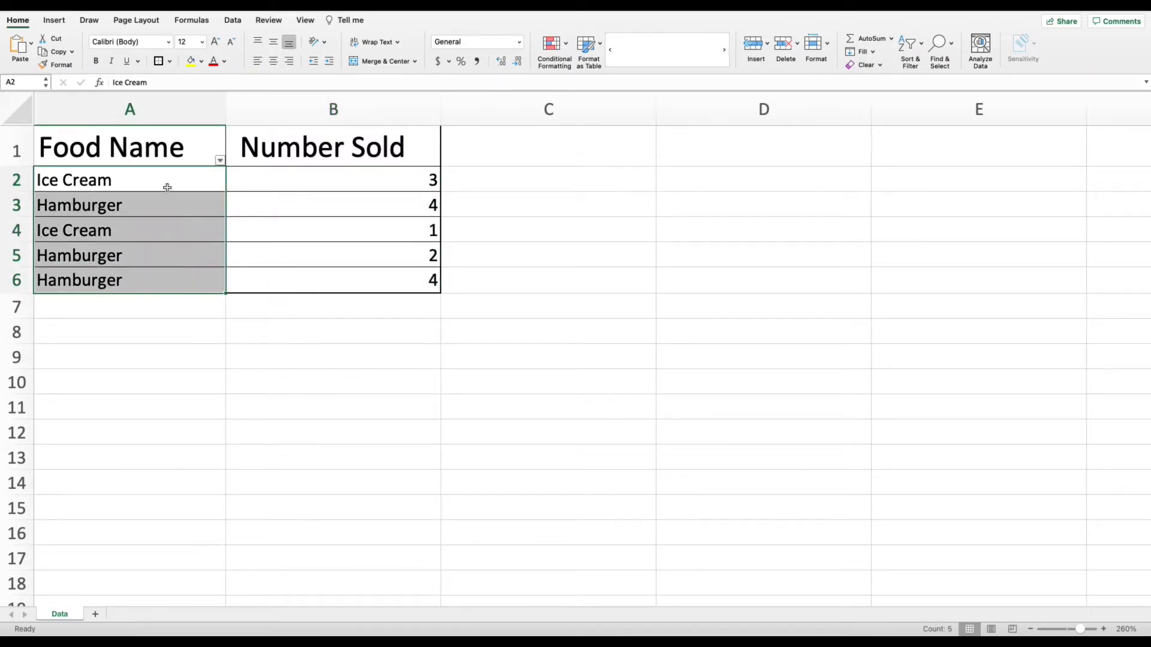
left_click_drag(282, 185, 383, 282)
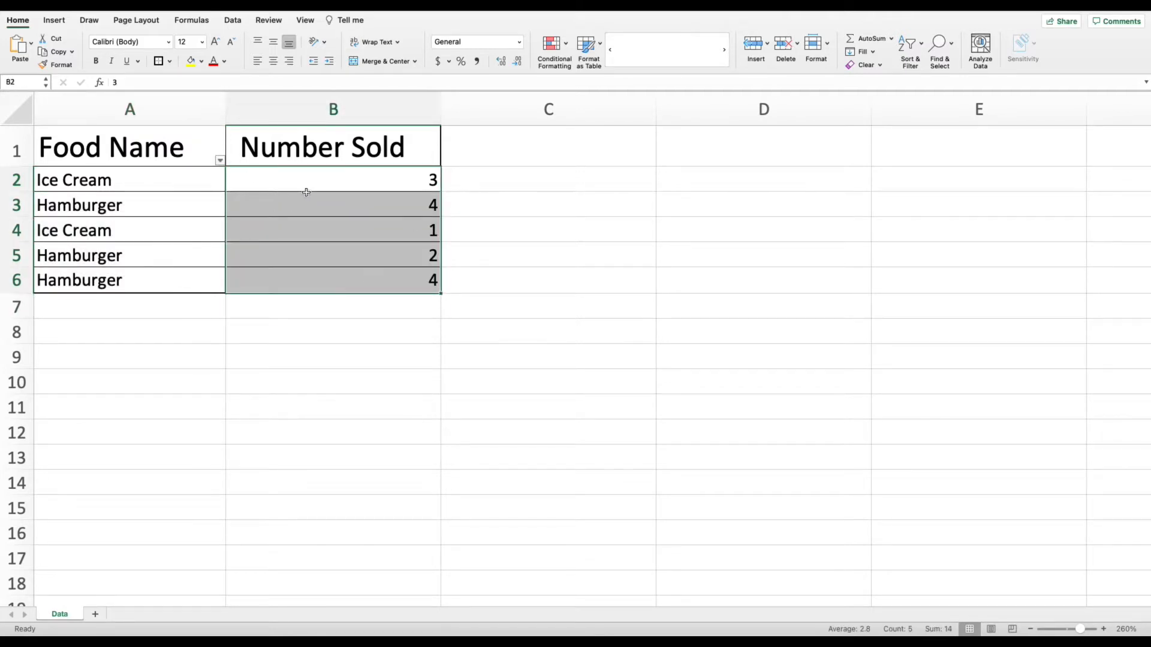
Step: Enter the function labels CountA, Count and Countif in cells D2 to D4
left_click(666, 188)
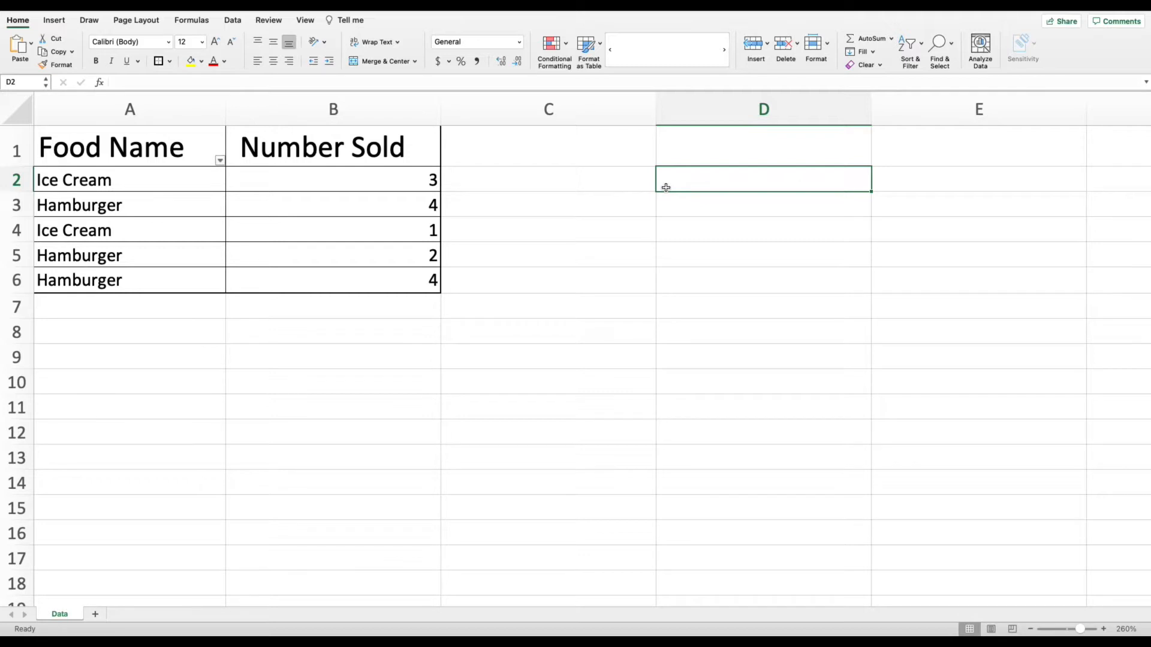
type("CountA")
key("Return")
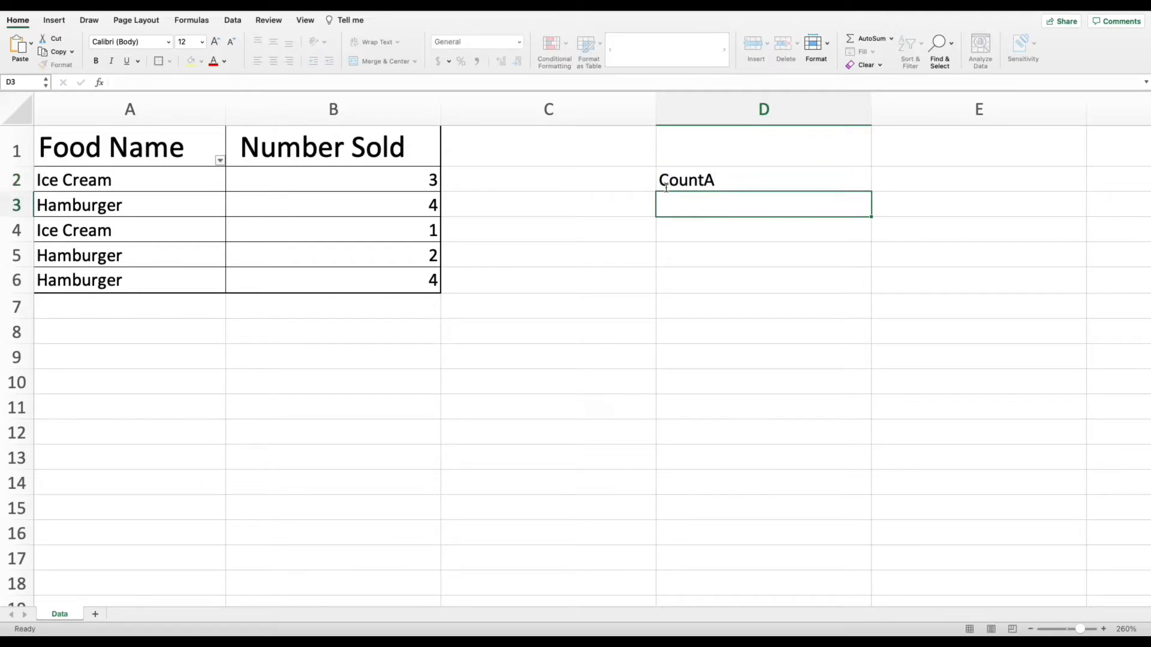
type("Count")
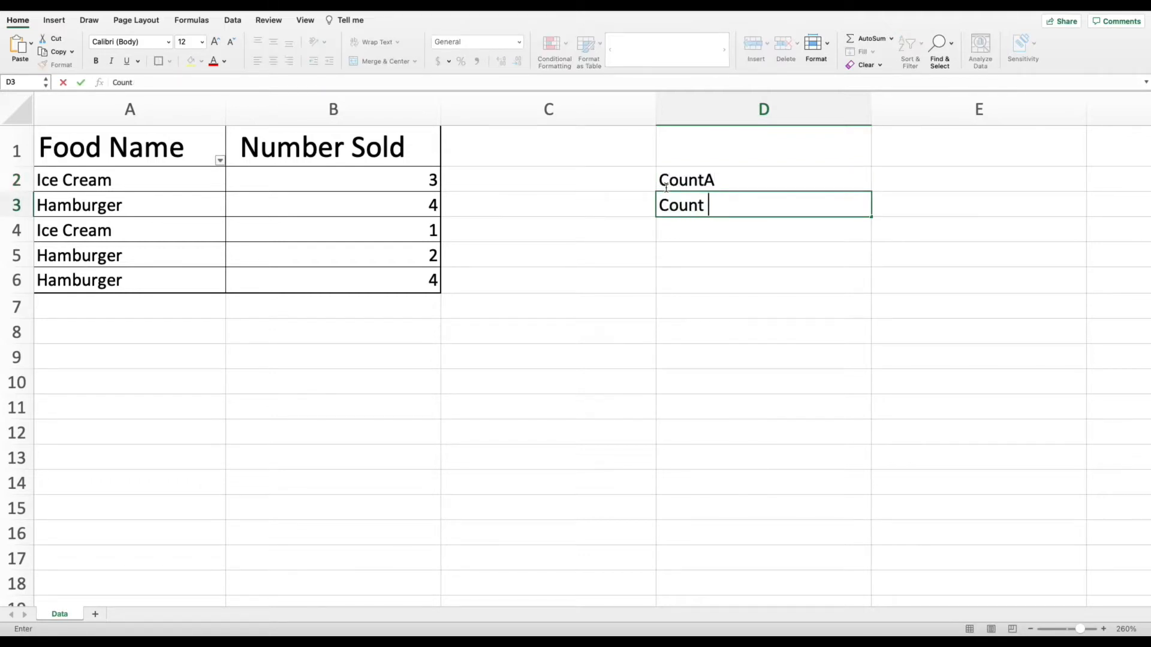
key("Return")
type("Countif")
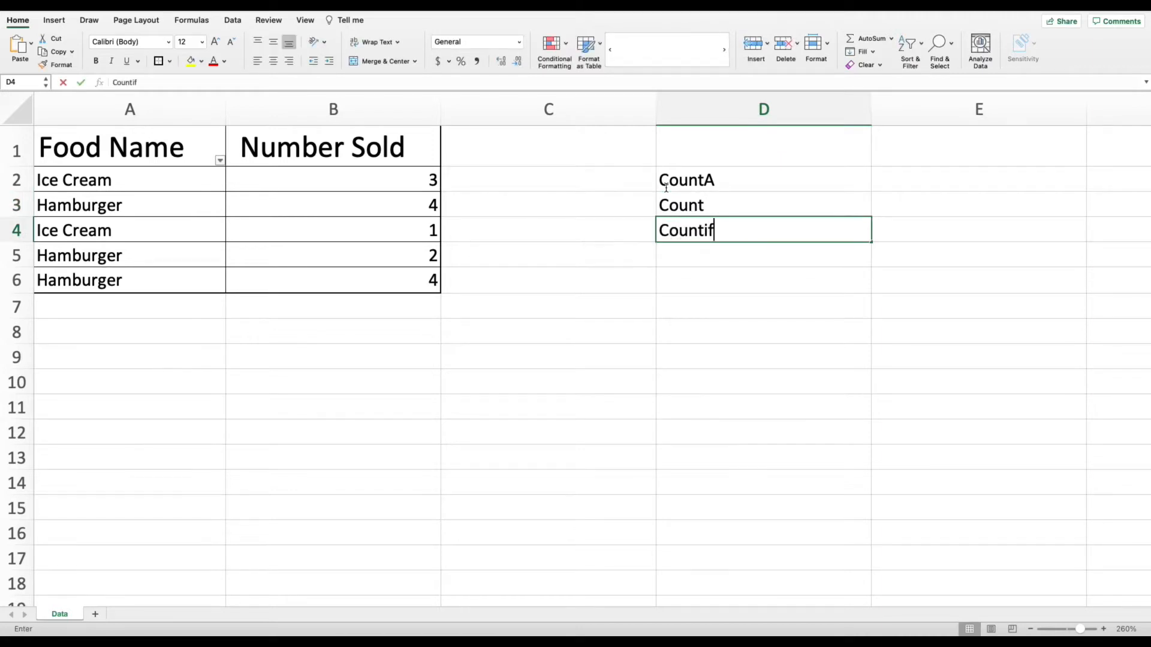
key("Return")
Step: Enter the description "Counts Everything" in C2, beside the CountA label
key("Left")
key("Left")
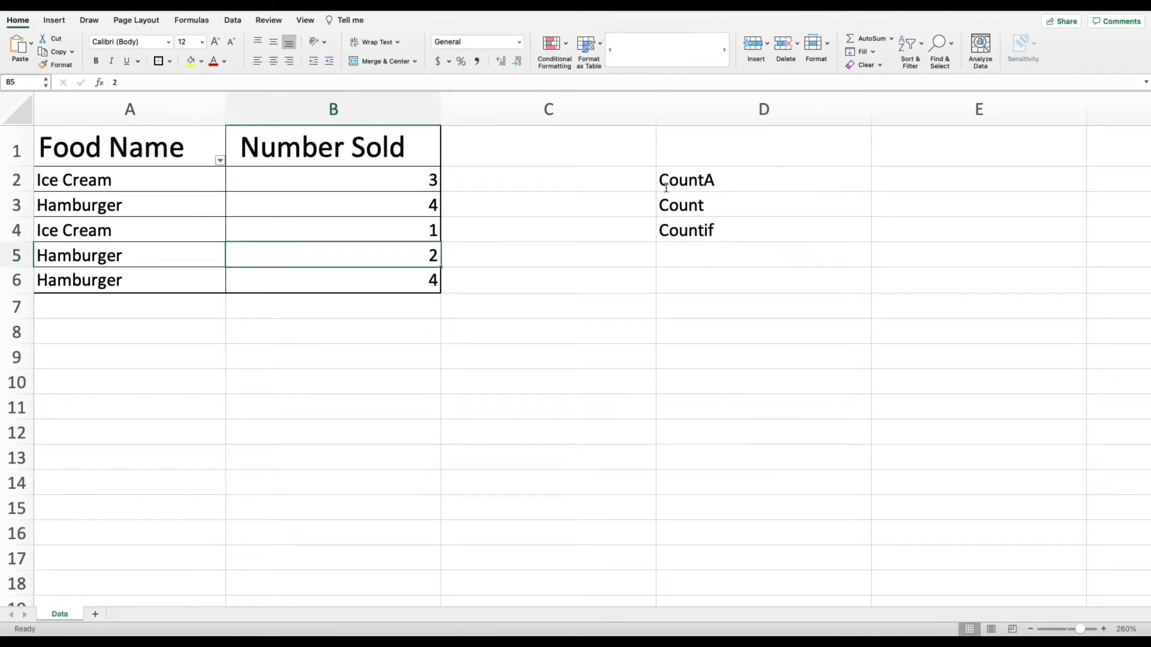
key("Up")
key("Right")
key("Up")
key("Up")
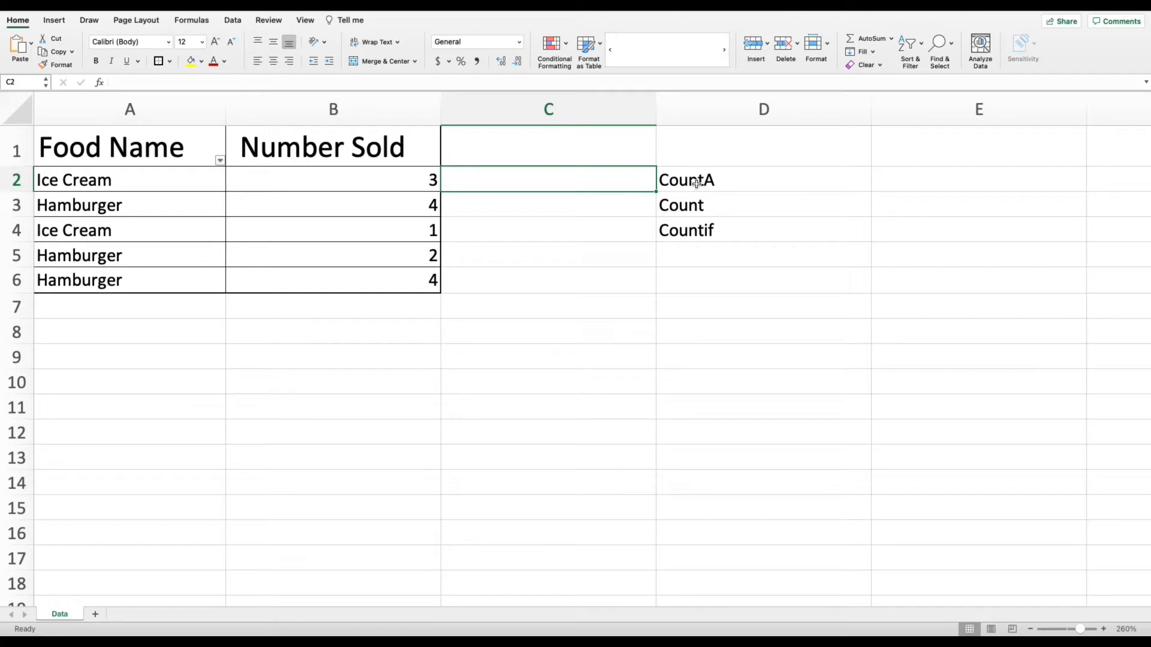
type("Counts E")
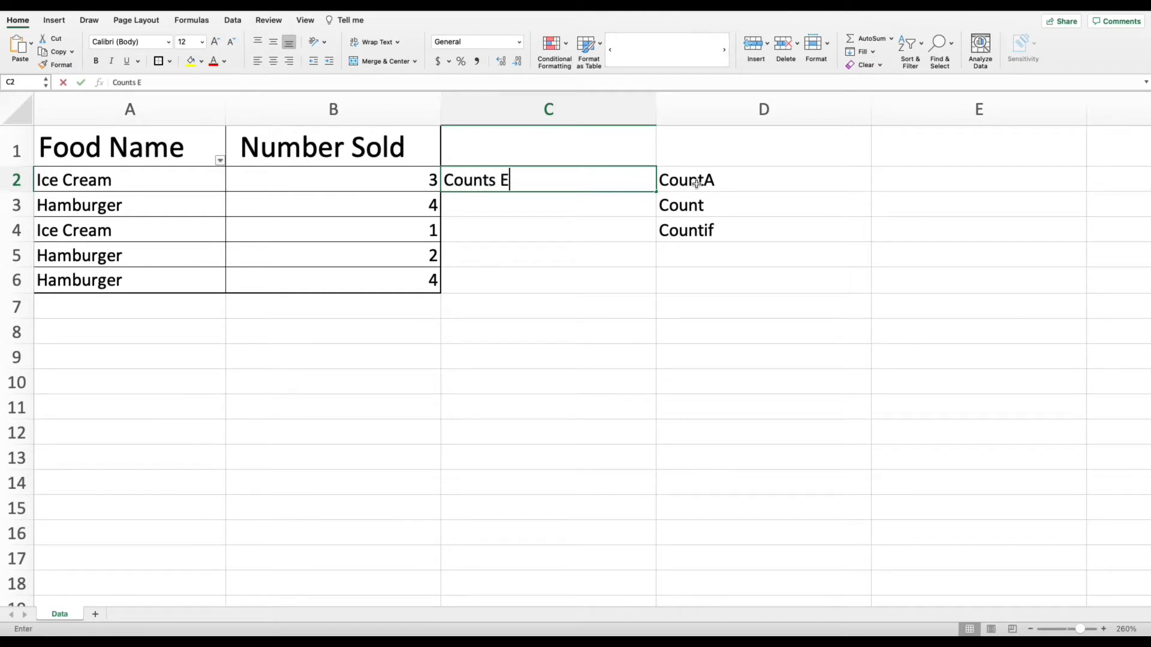
type("verything")
key("Return")
Step: Enter the descriptions "Counts numbers" in C3 and "Counts Specific" in C4
type("Counts ")
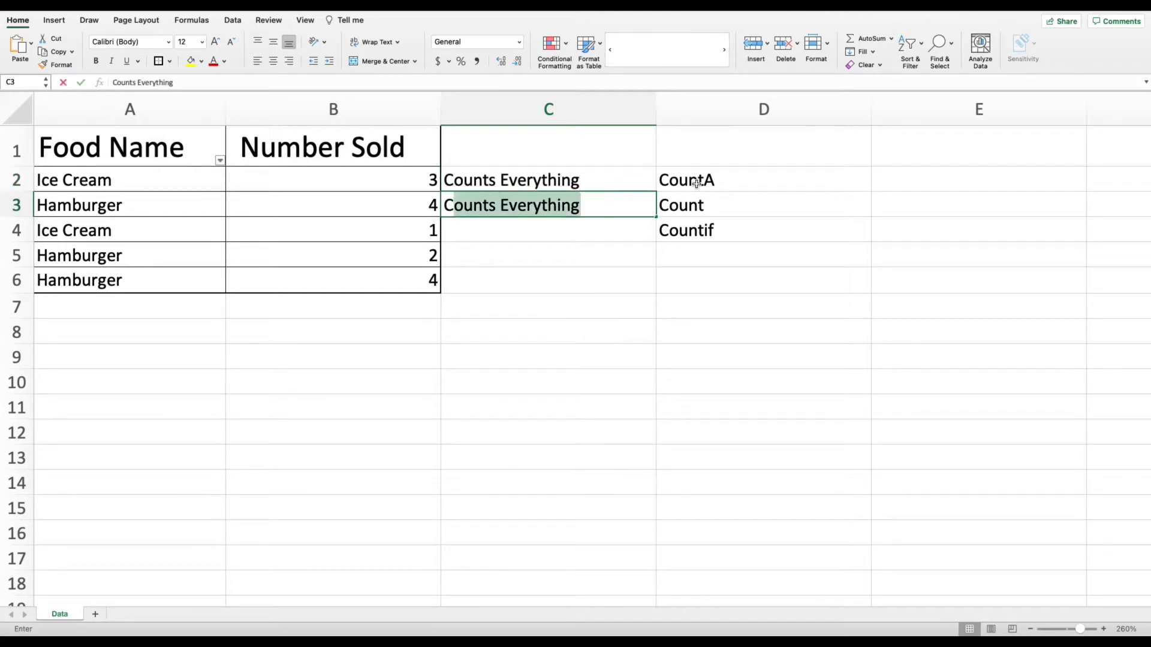
type(" n")
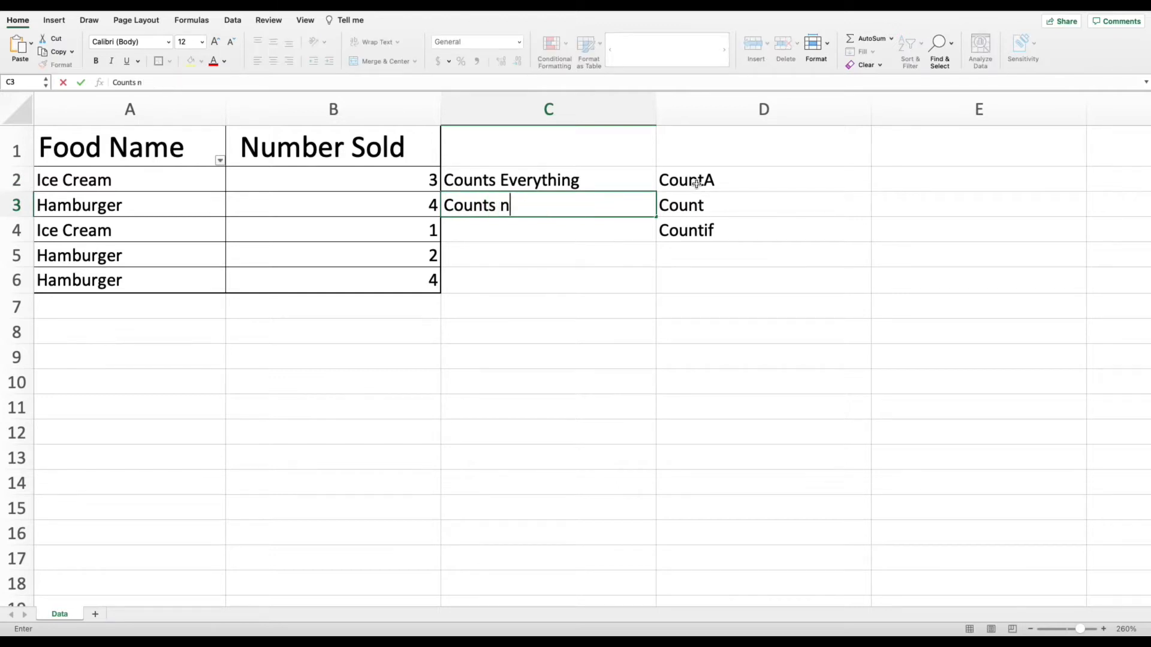
type("umbers")
key("Return")
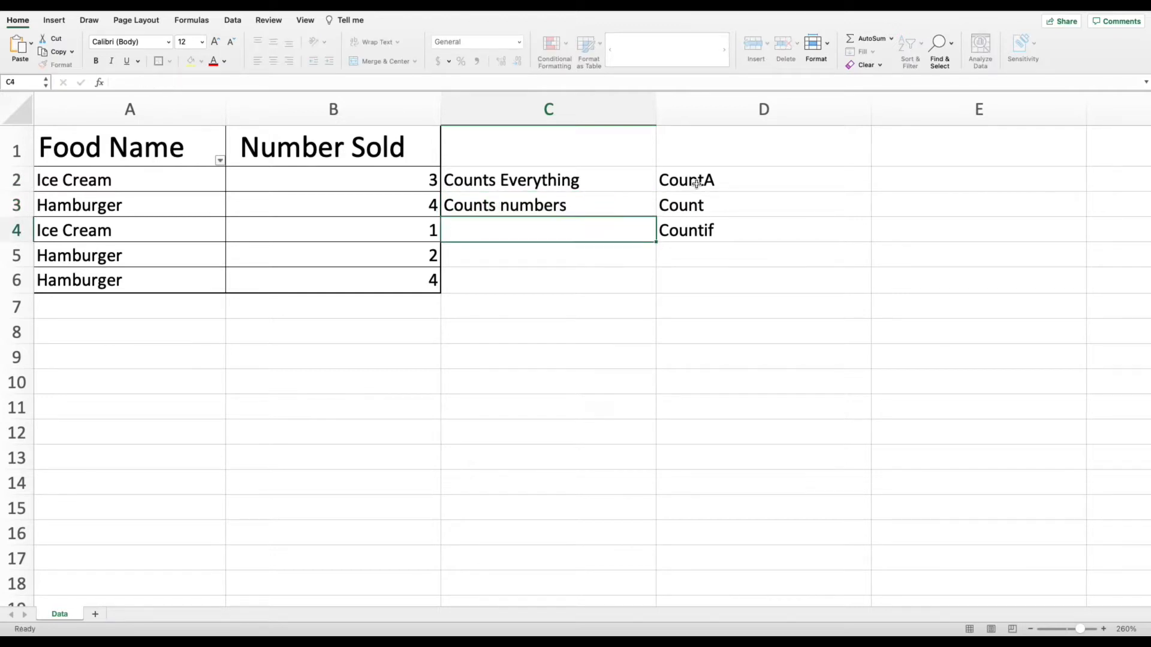
type("Coun")
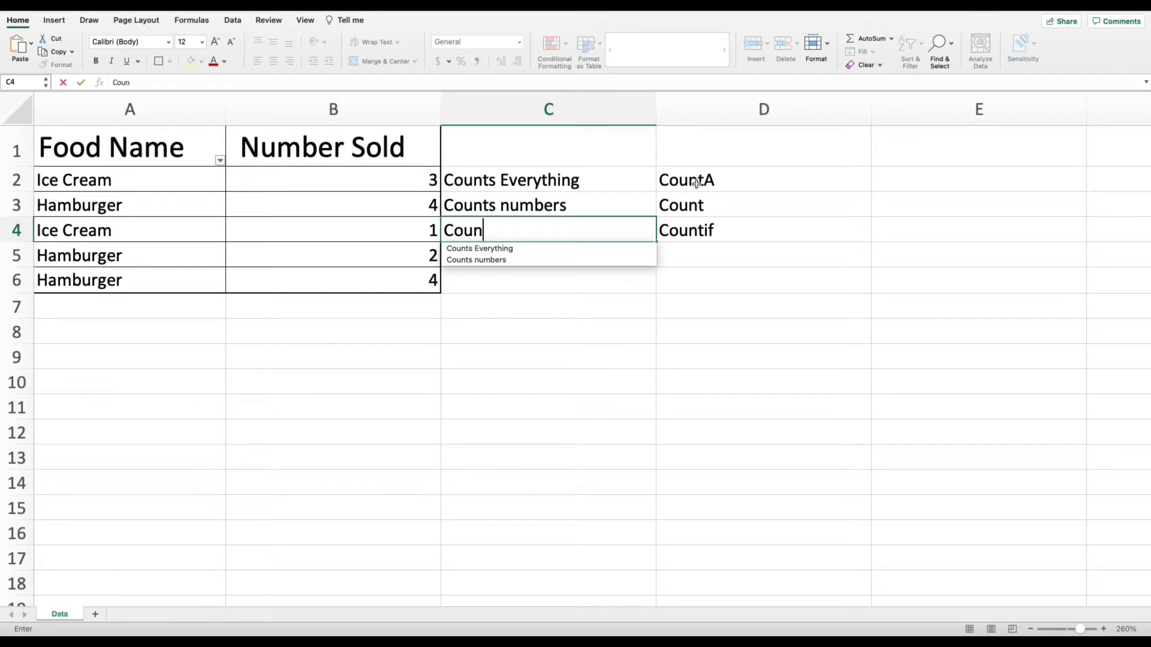
type("ts Specific")
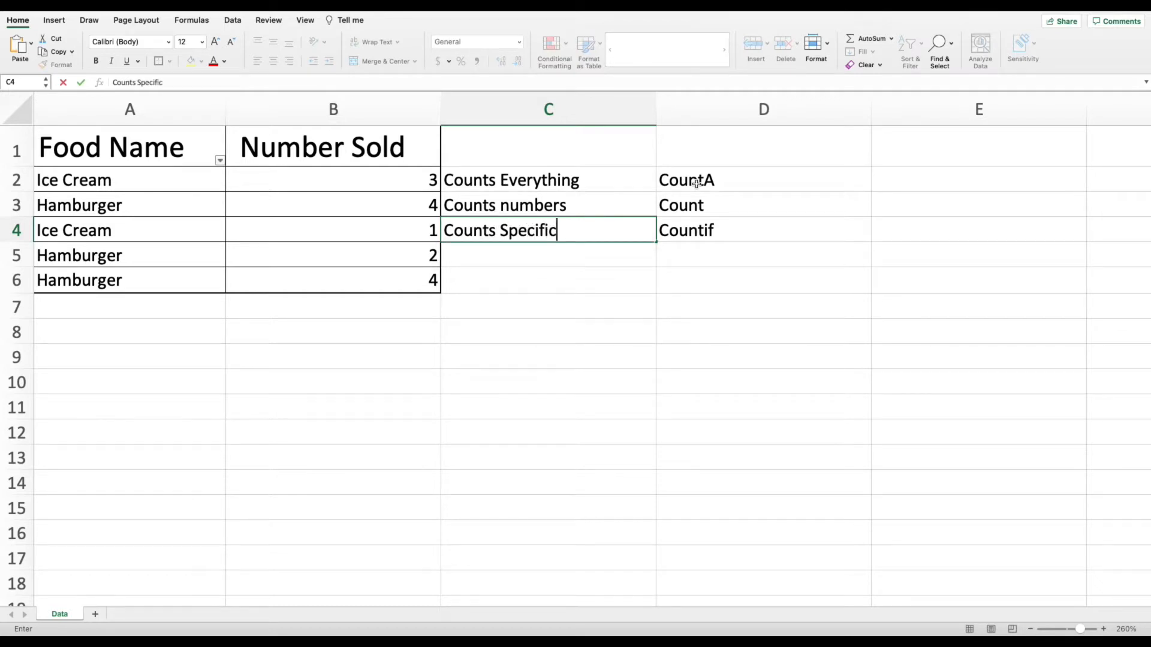
key("Return")
Step: Enter the formula =COUNTA(A2:B6) in E2 to count every filled cell in the food table's data
left_click(914, 213)
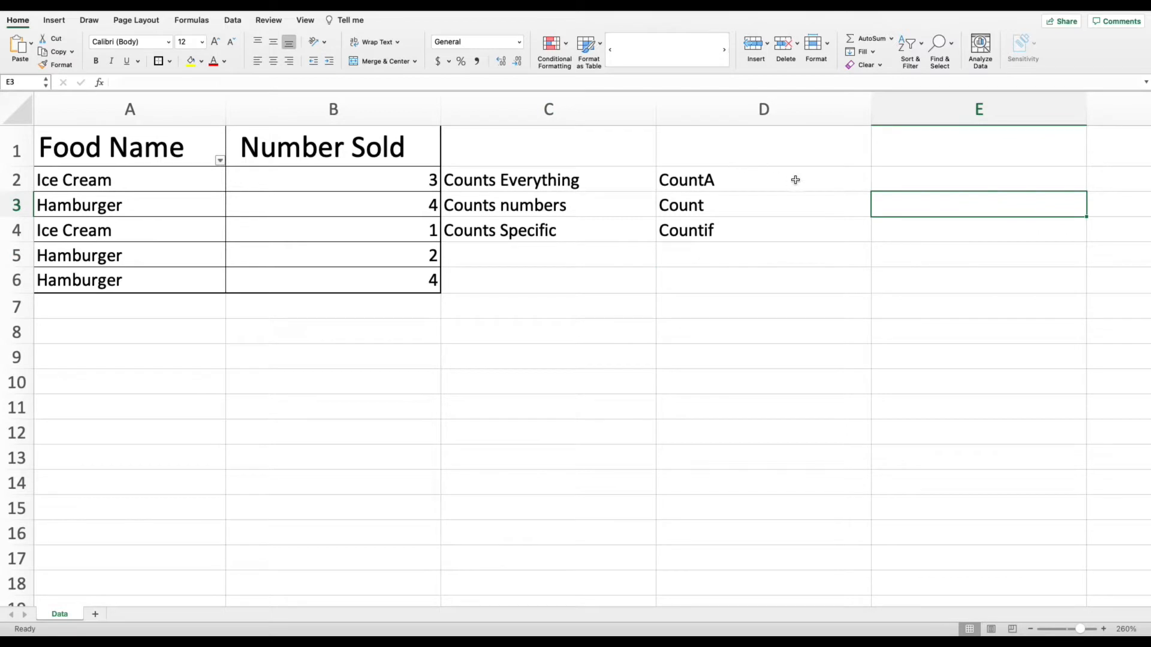
left_click(907, 181)
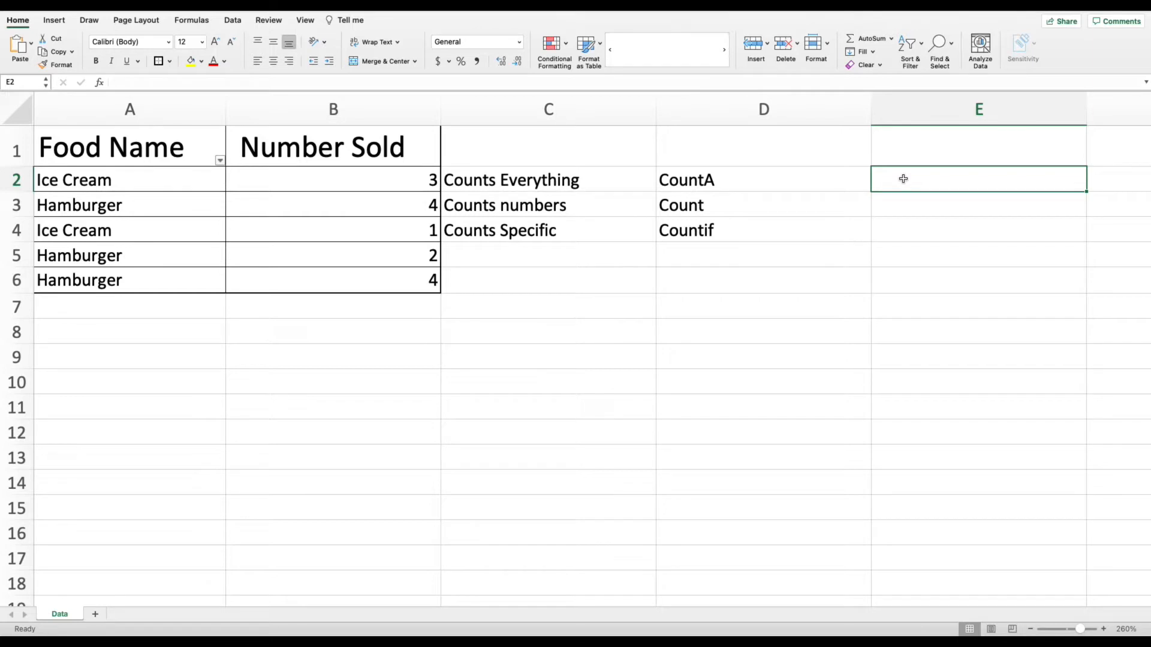
type("=")
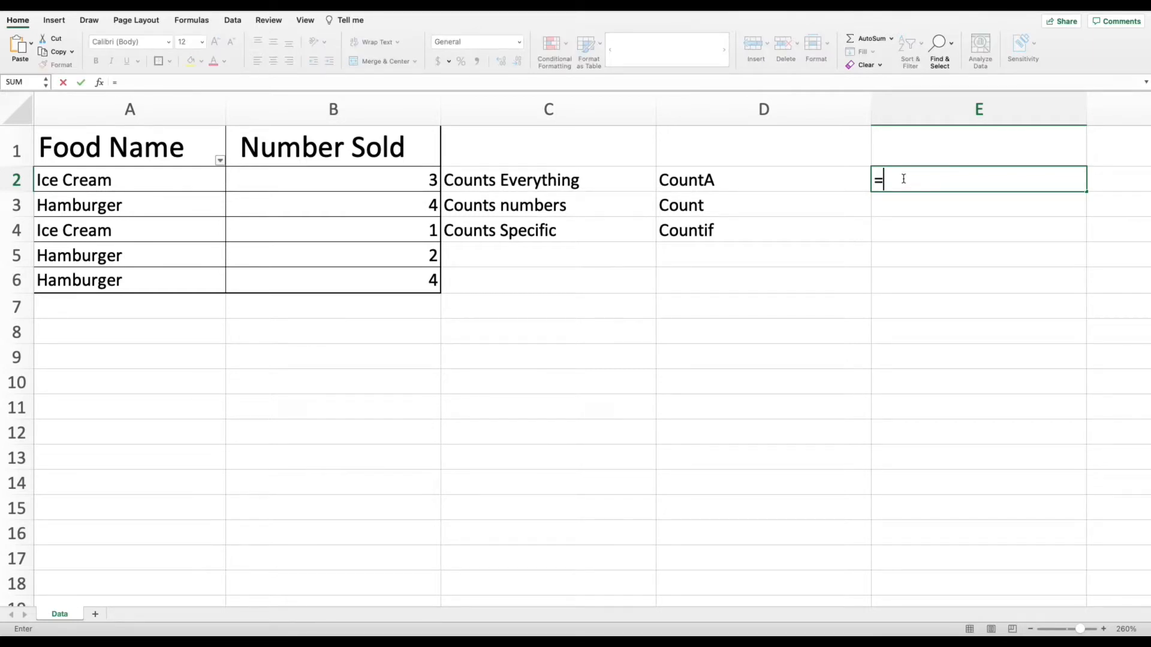
type("counta")
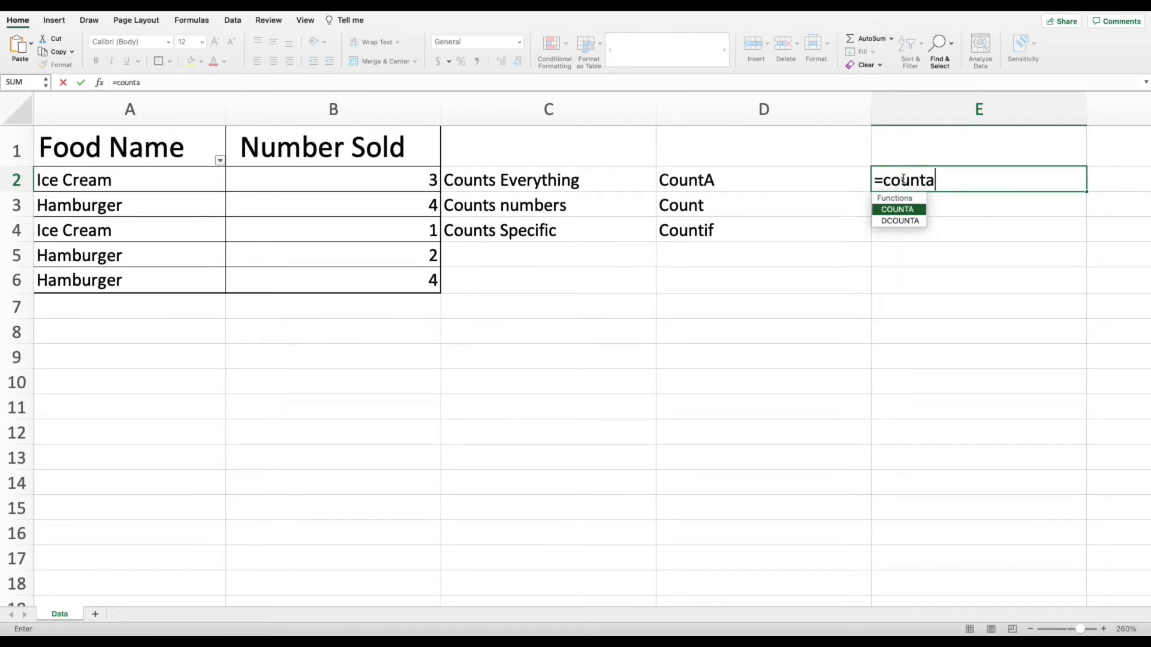
type("(")
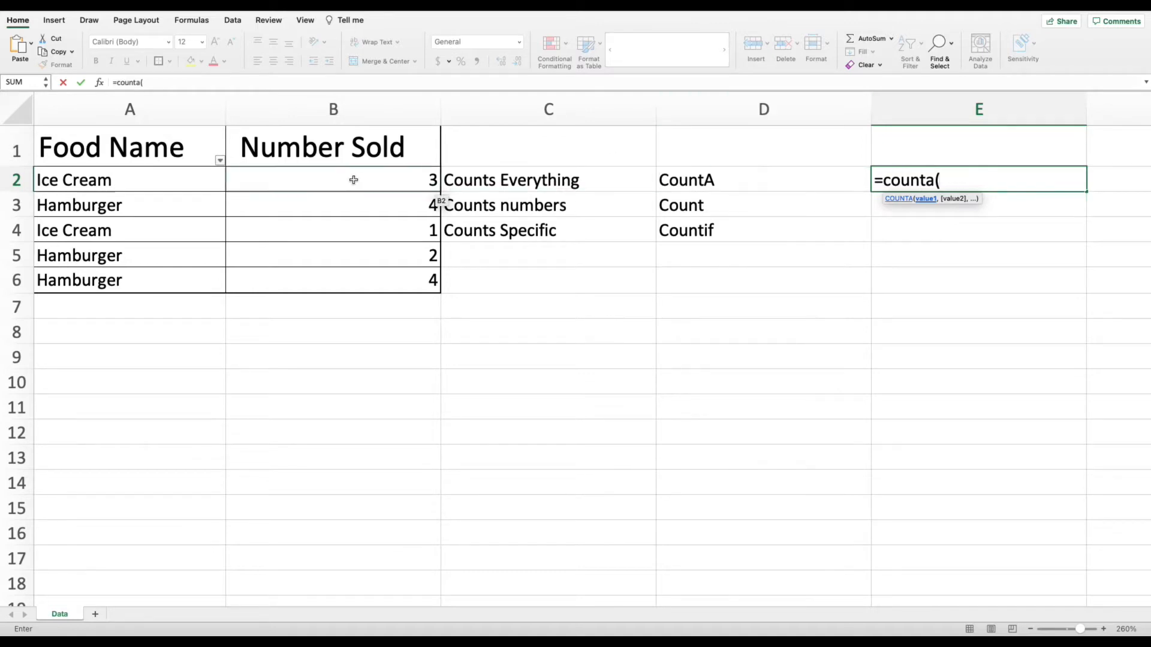
left_click(136, 176)
left_click_drag(136, 176, 372, 282)
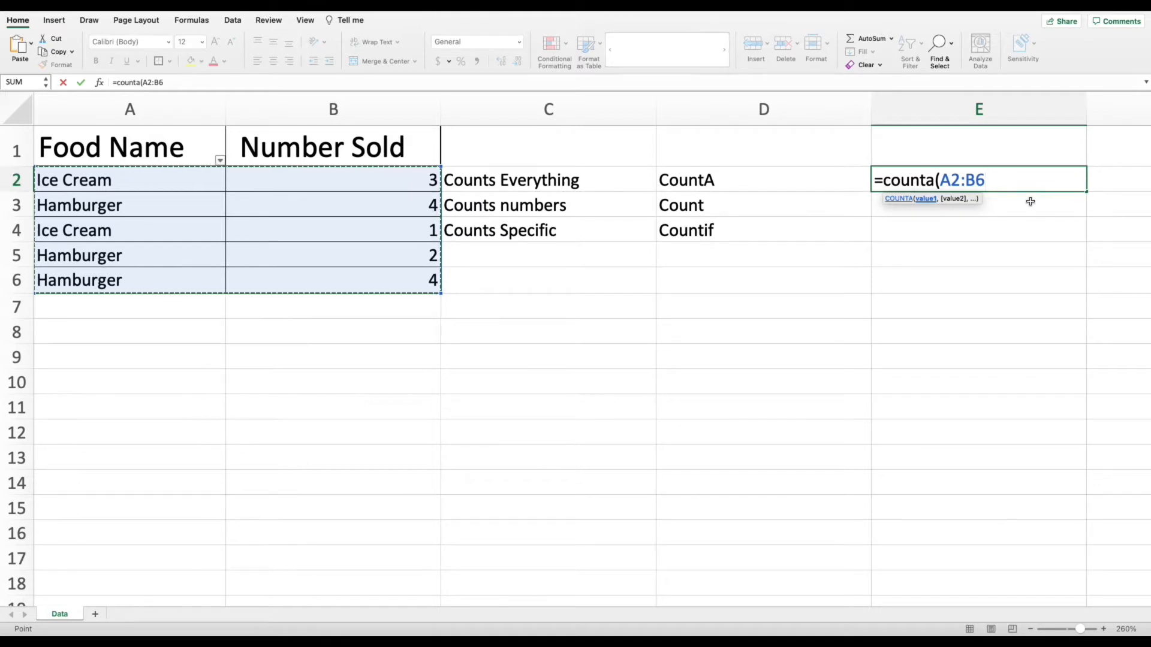
type(")")
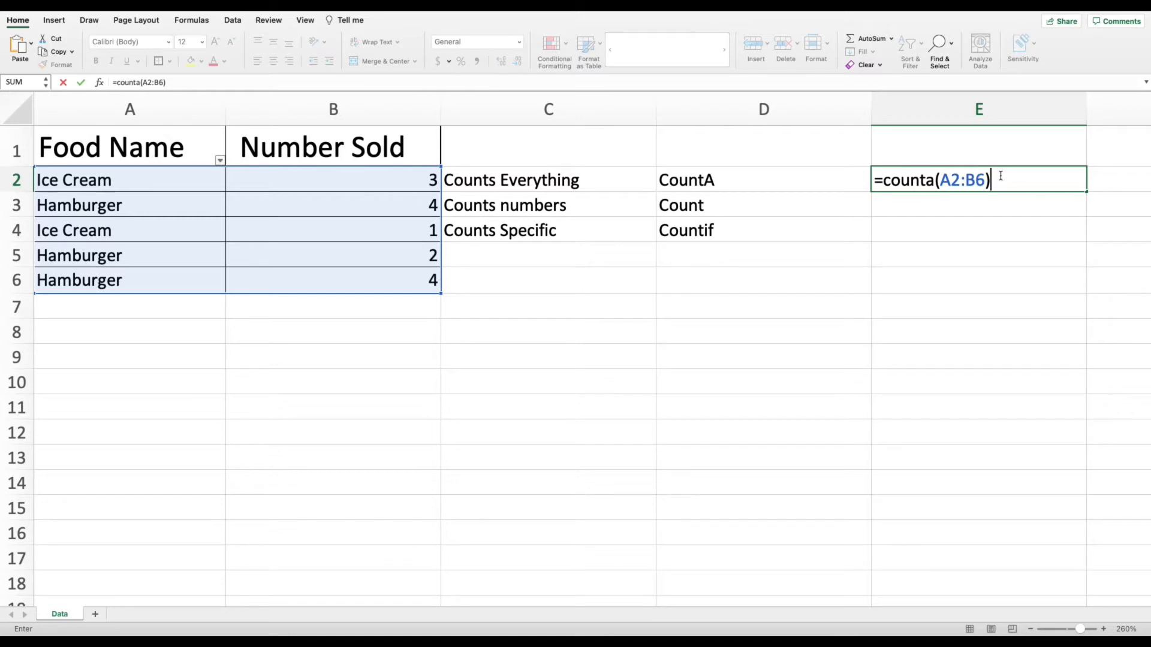
key("Return")
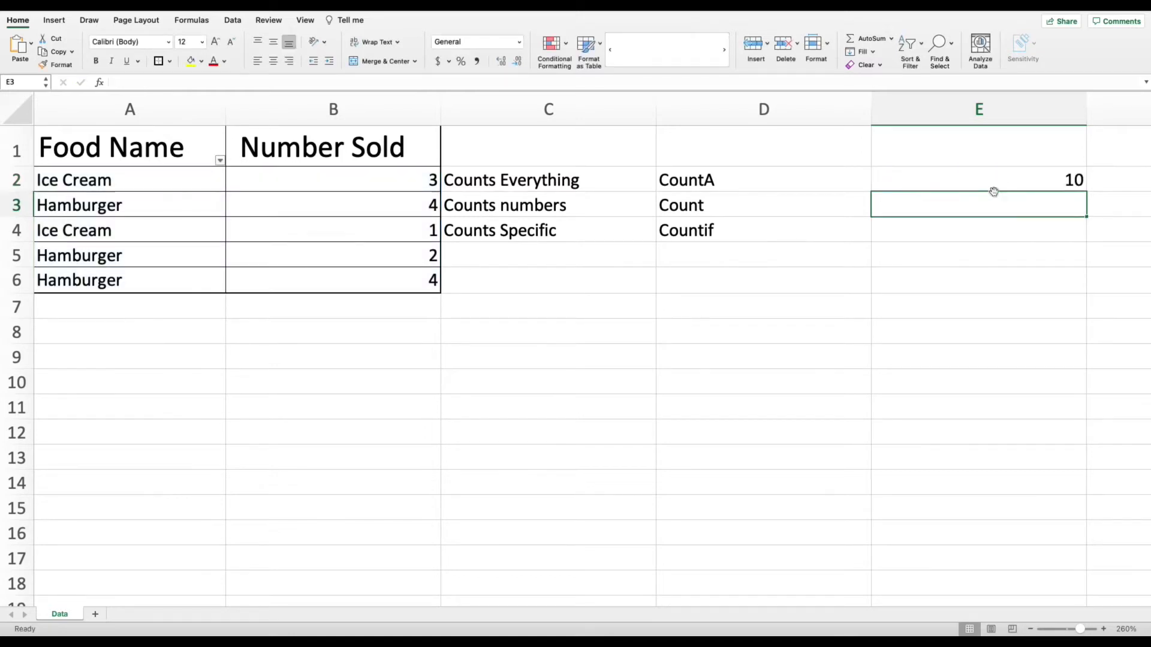
left_click(1027, 173)
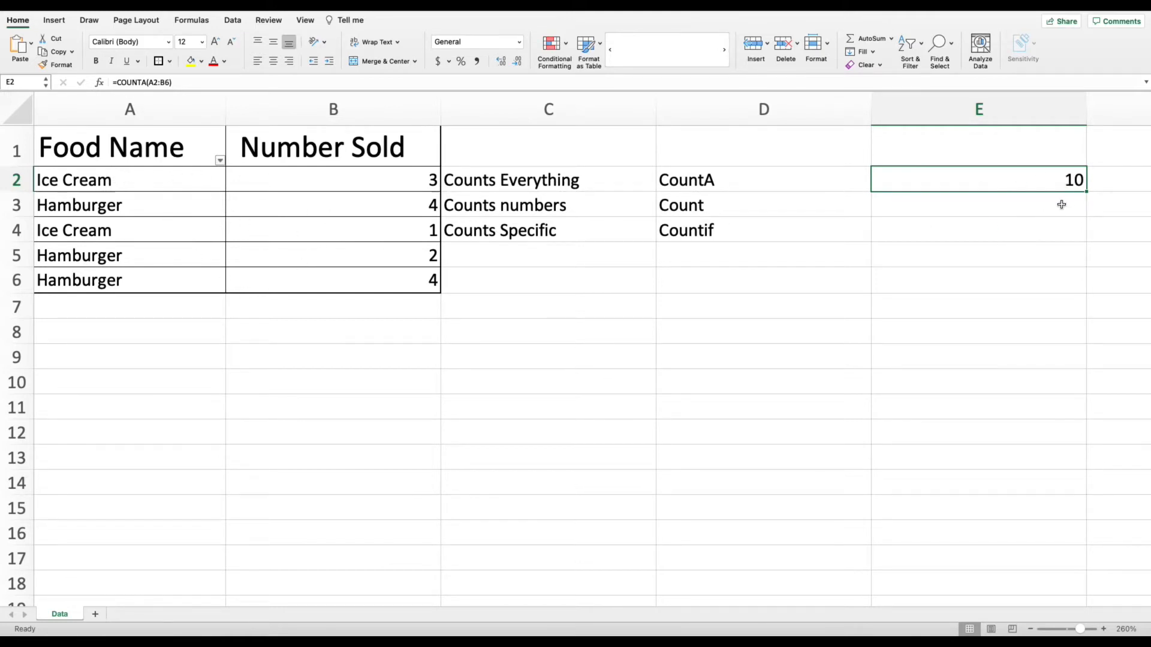
Step: Enter the formula =COUNT(A2:B6) in E3 to count only the numeric cells of the food table
left_click(924, 203)
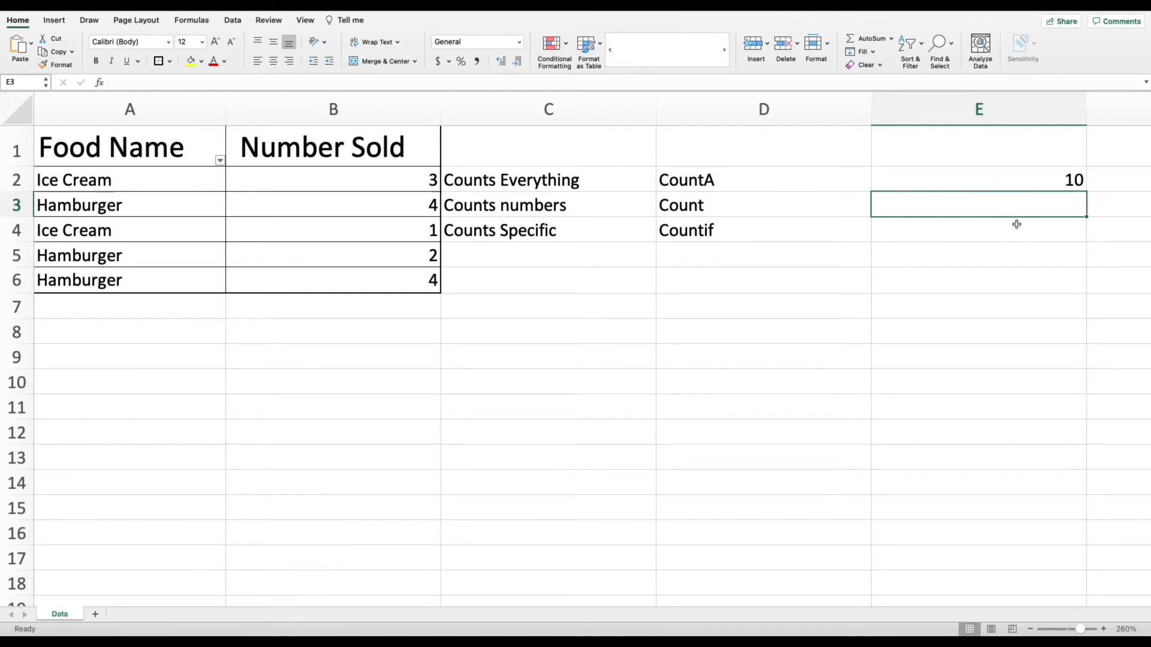
type("=count")
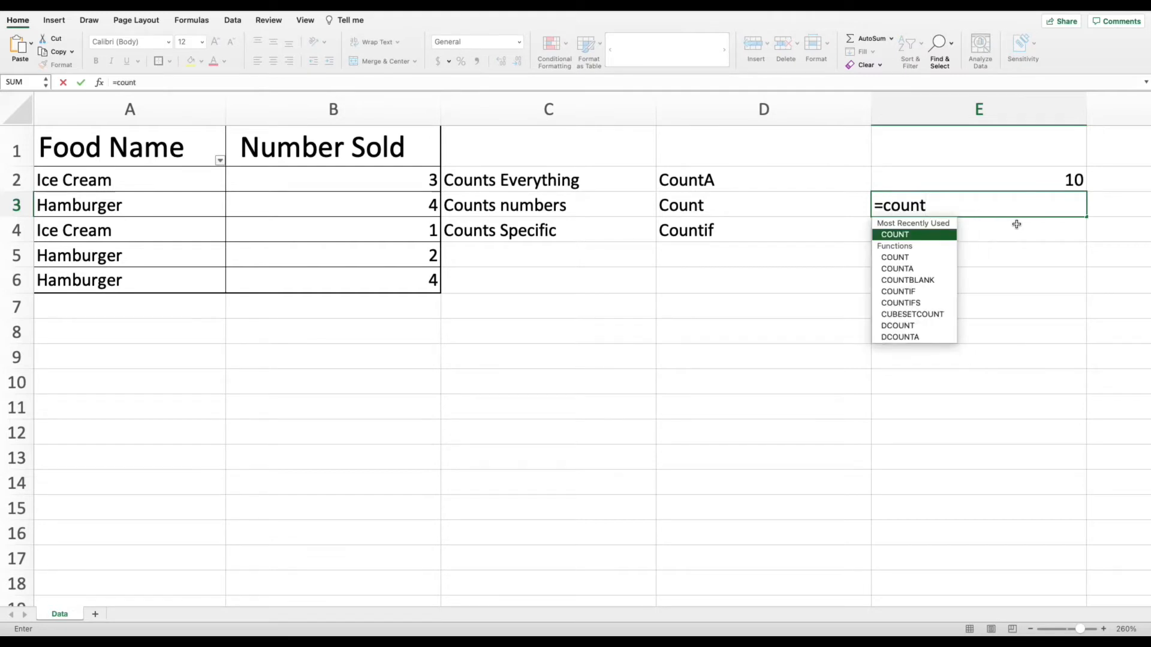
type("(")
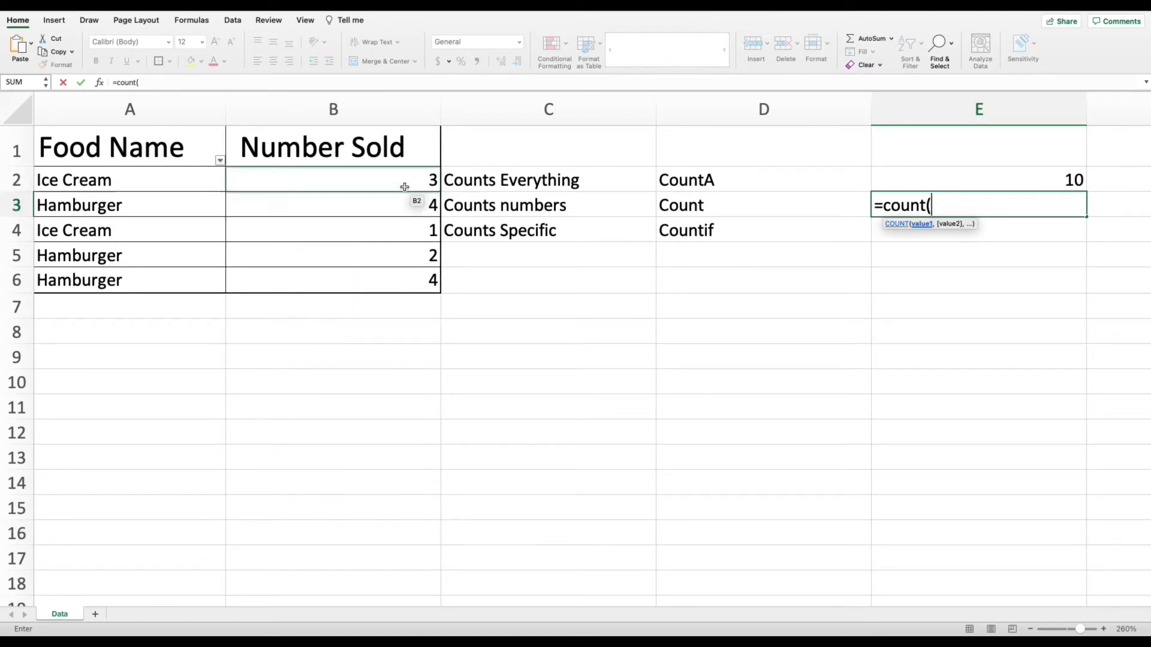
left_click(133, 178)
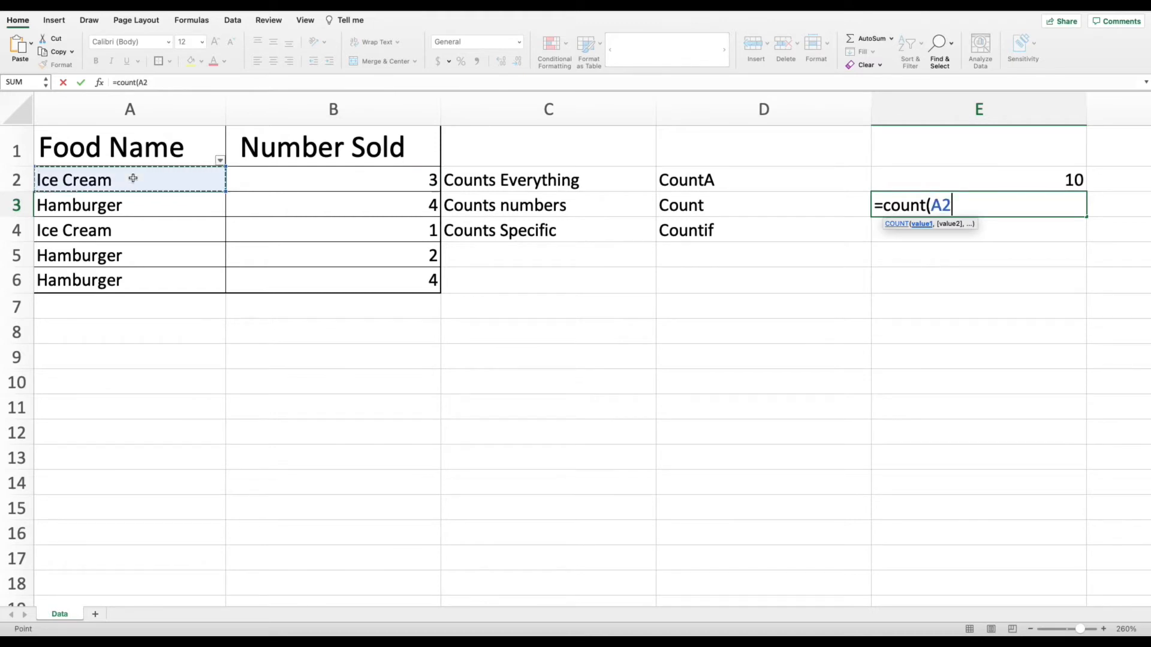
left_click_drag(133, 178, 371, 292)
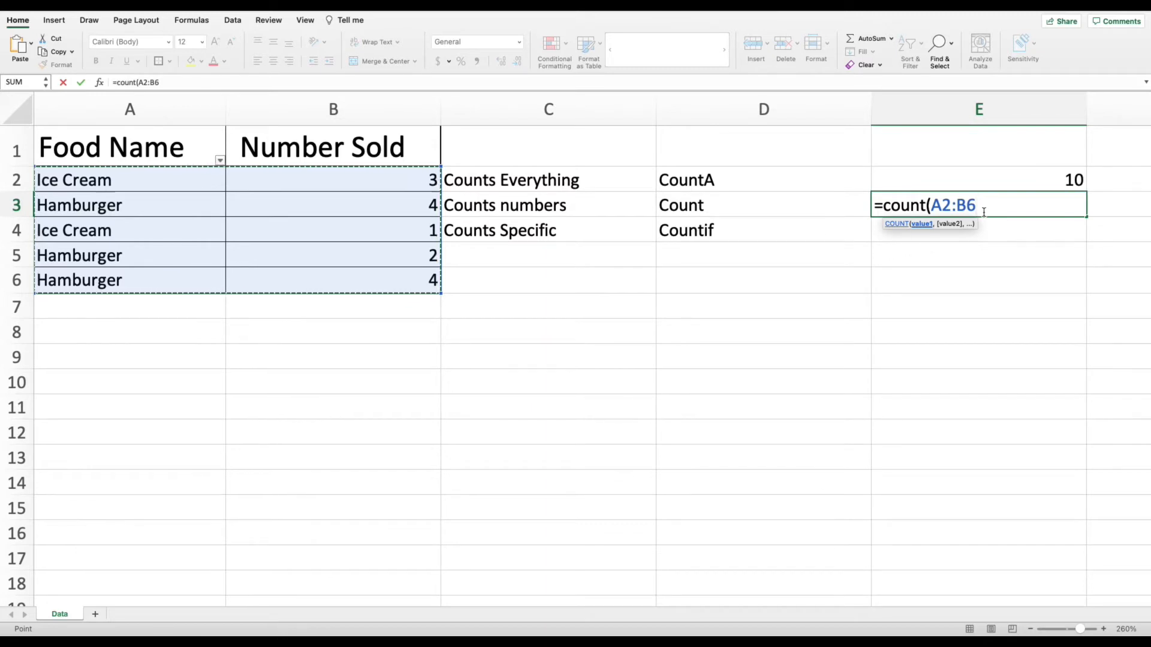
type(")")
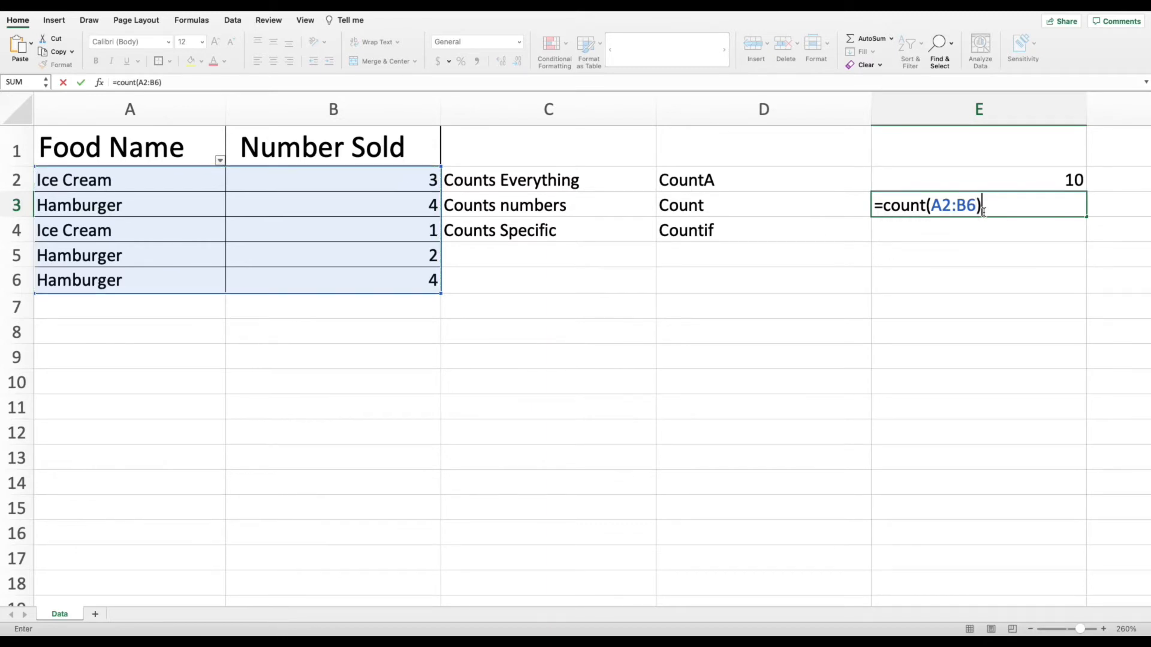
key("Return")
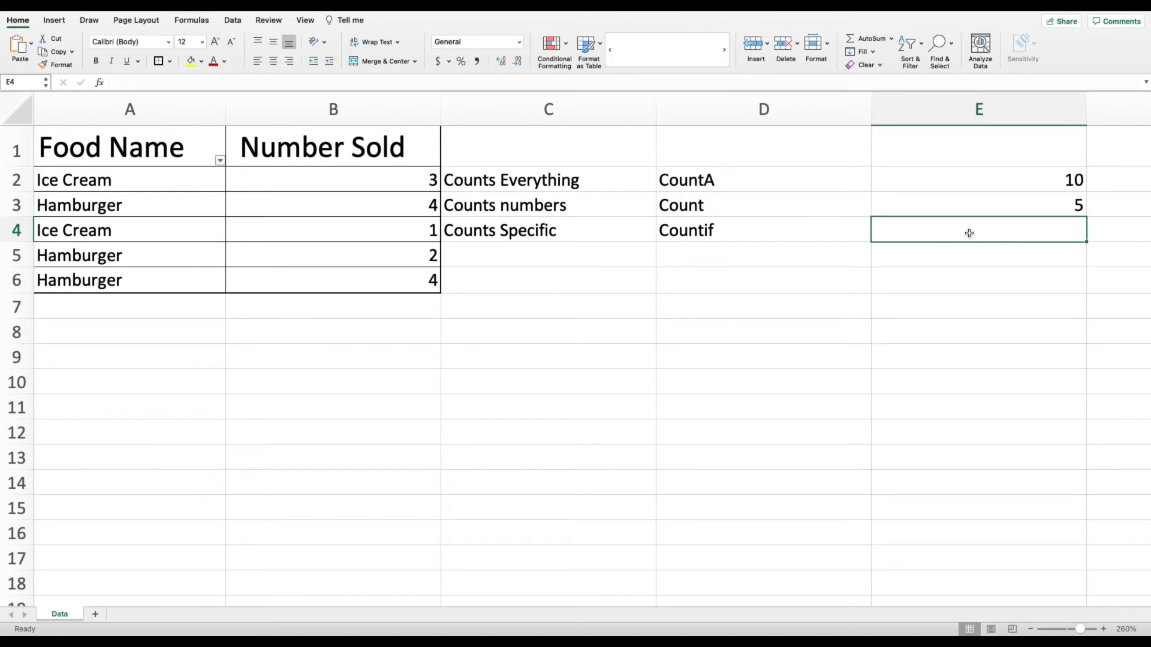
Step: Enter the formula =COUNTIF(A2:B6,"Ice Cream") in E4 to count the Ice Cream entries in the food table
type("=count")
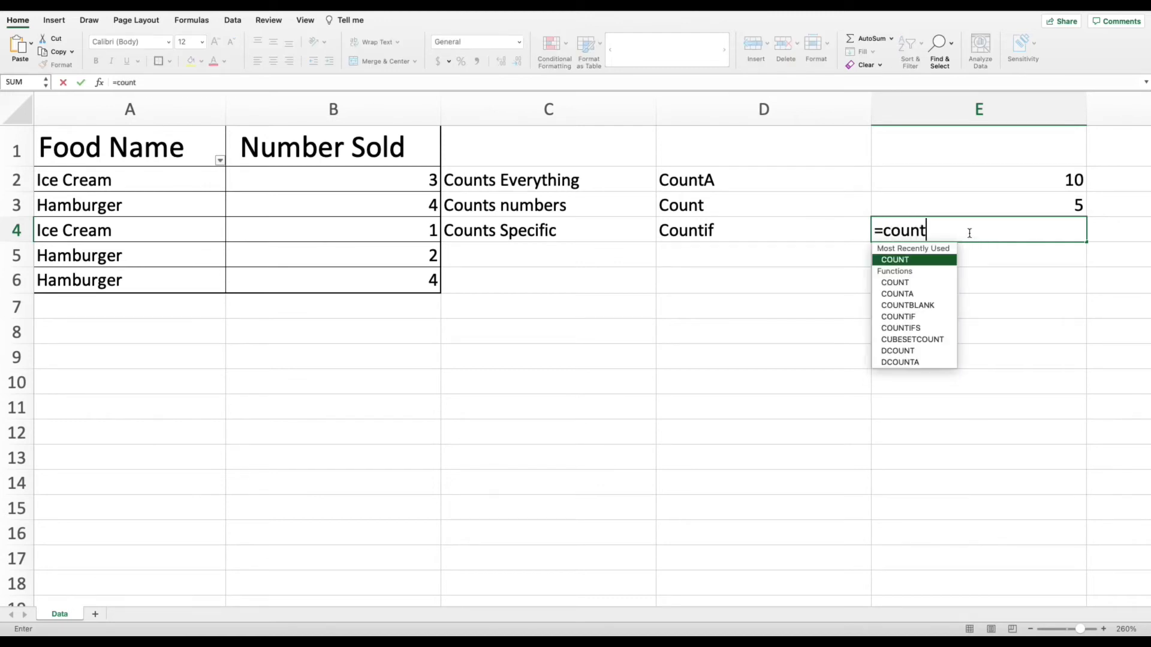
type("if(")
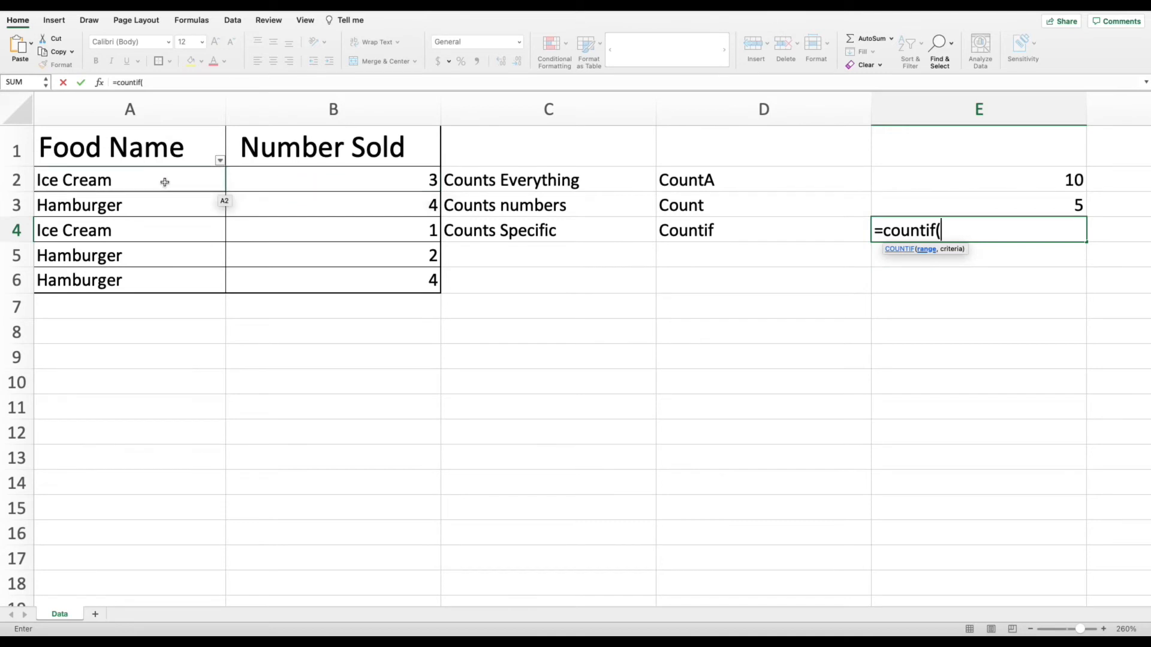
left_click_drag(161, 179, 356, 282)
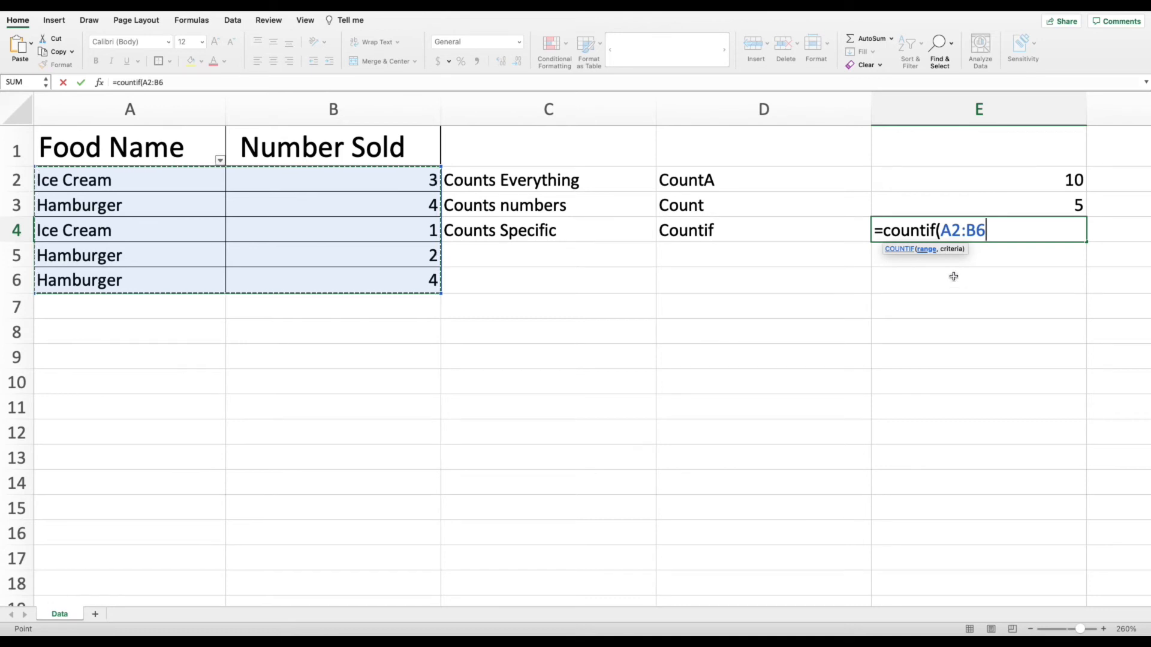
type(",")
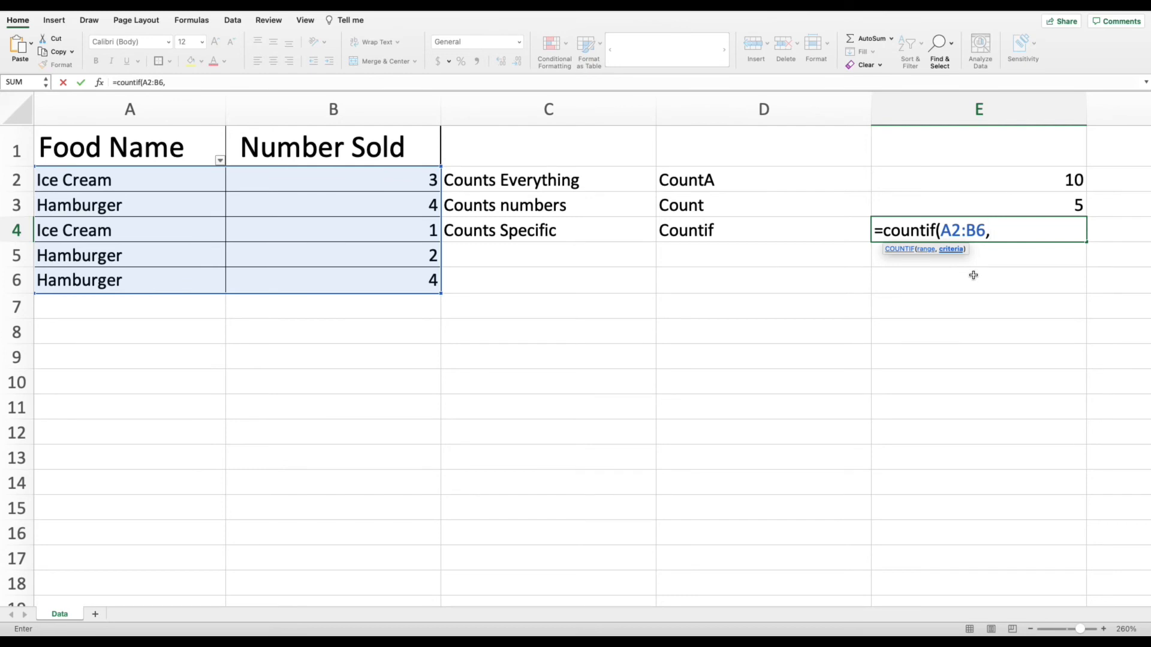
type("\"Ice Cream\"")
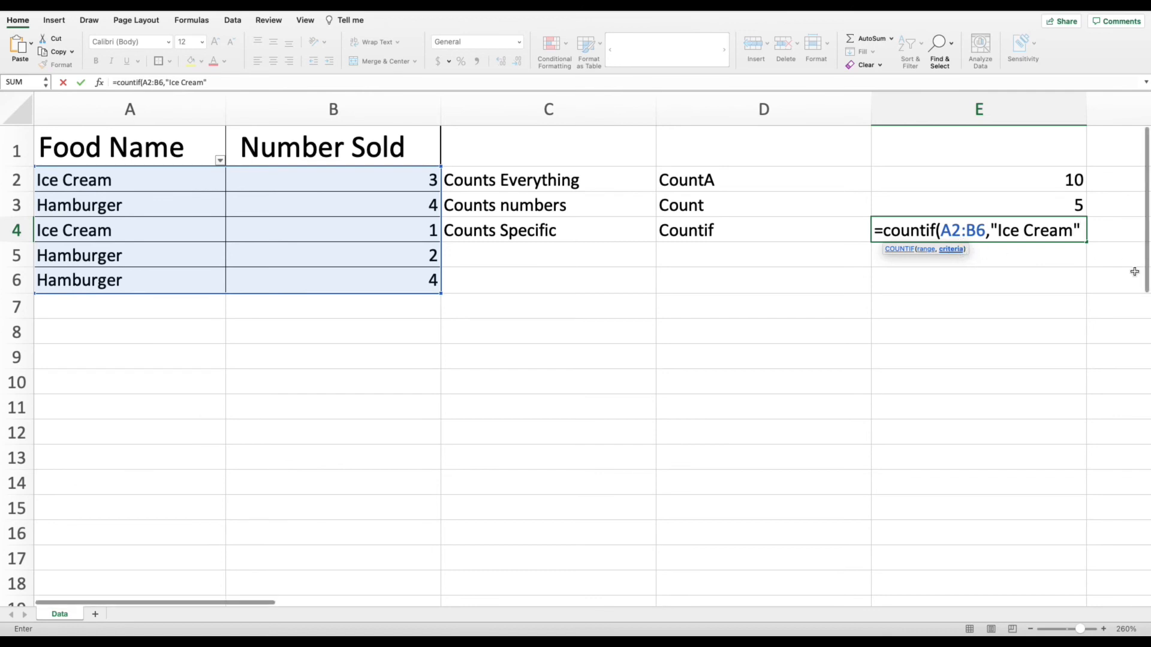
type(")")
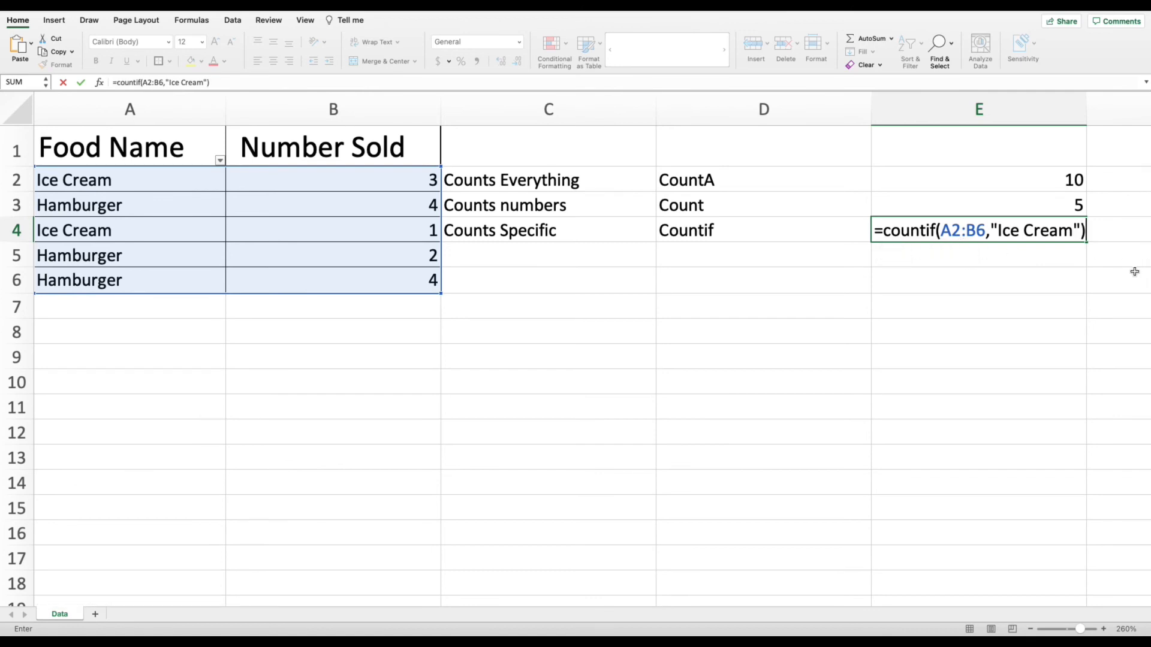
key("Return")
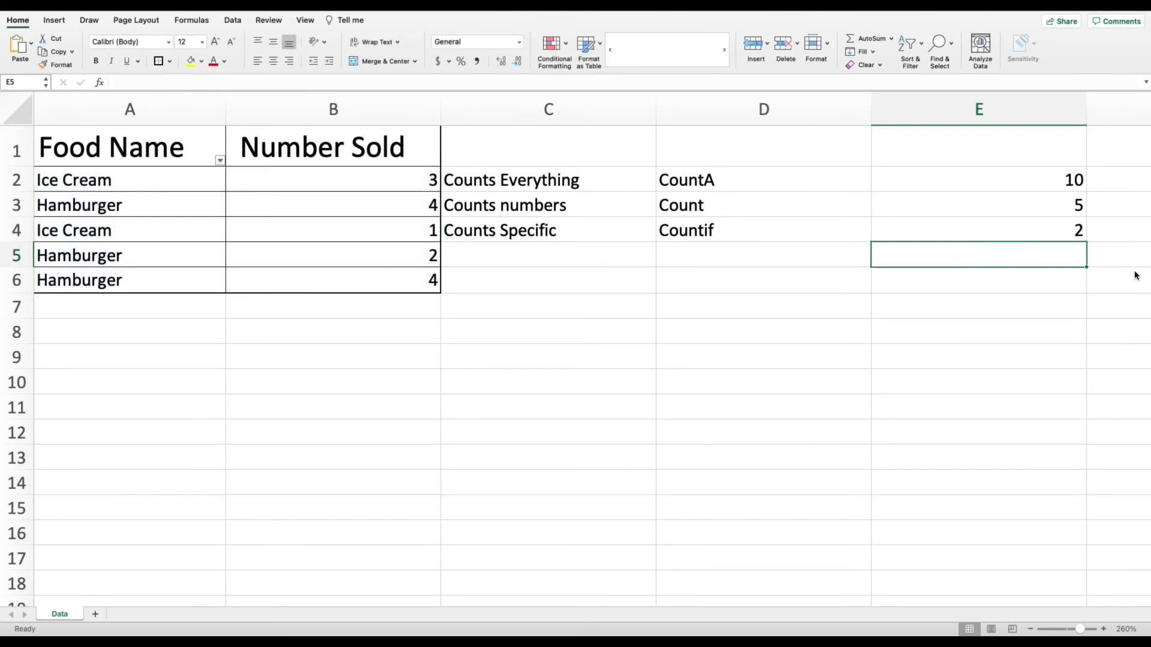
left_click(1062, 233)
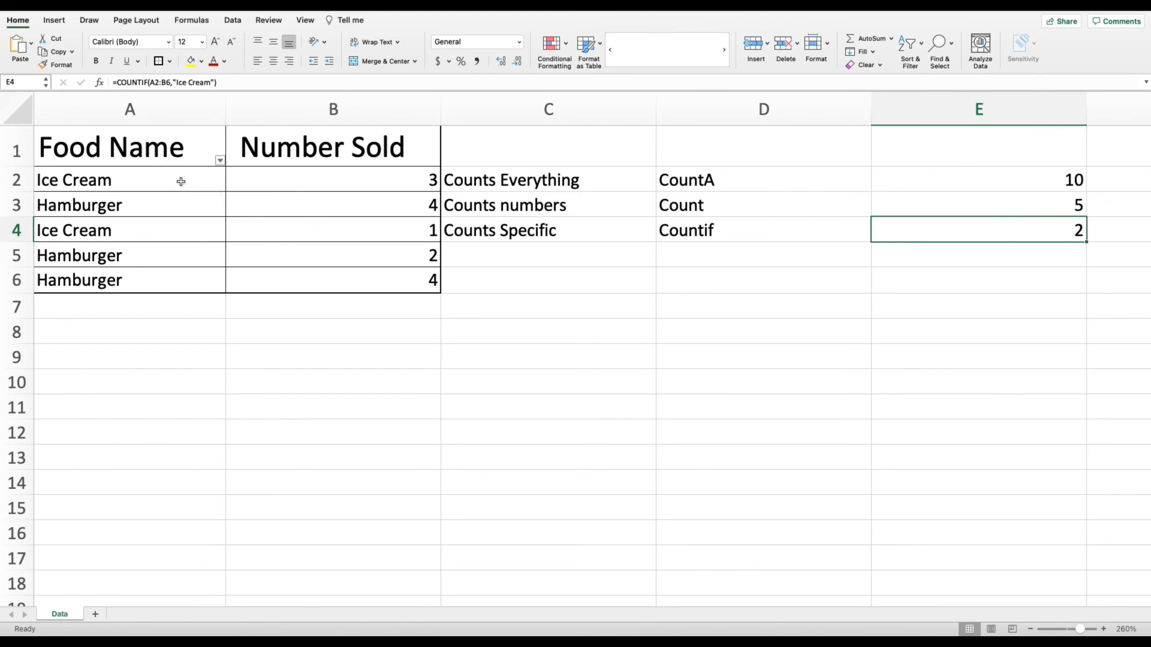
left_click_drag(180, 183, 169, 276)
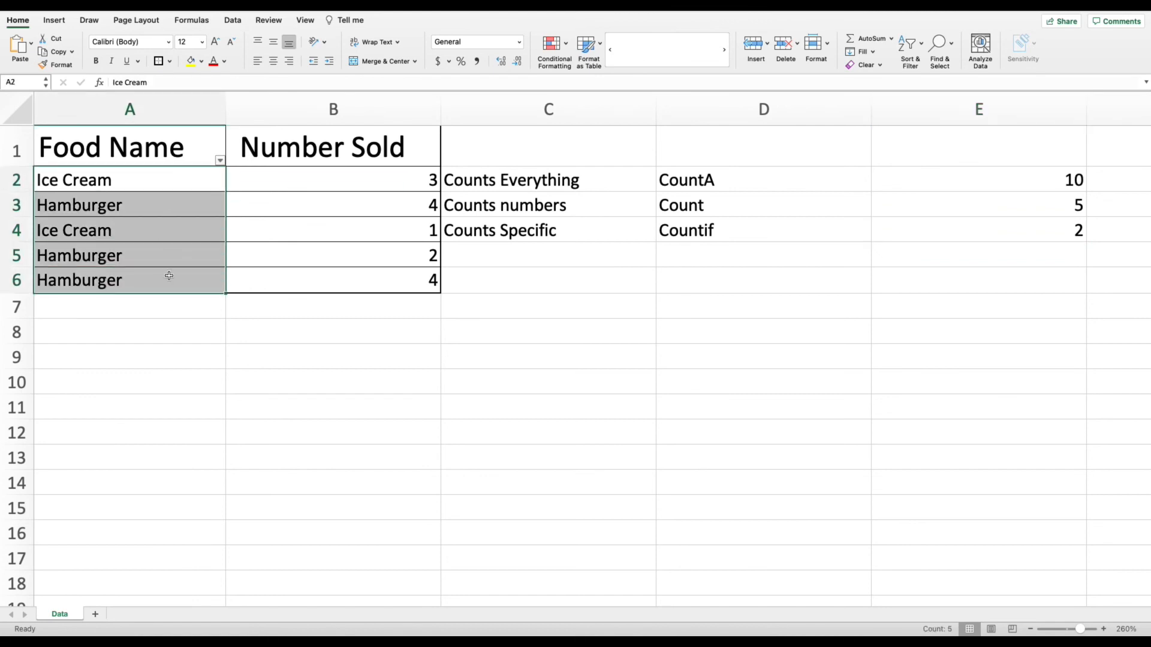